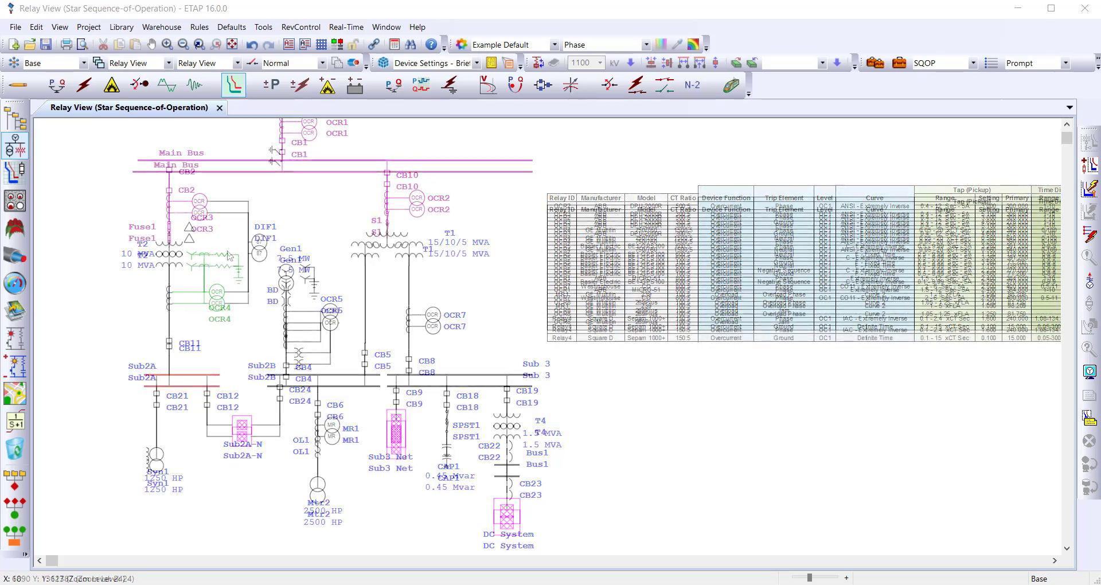
Step: Zoom to the T2 transformer area and box-select T2, Fuse1, OCR3, OCR4, DIF1, CB2 and CB11
scroll(236, 293, up, 5)
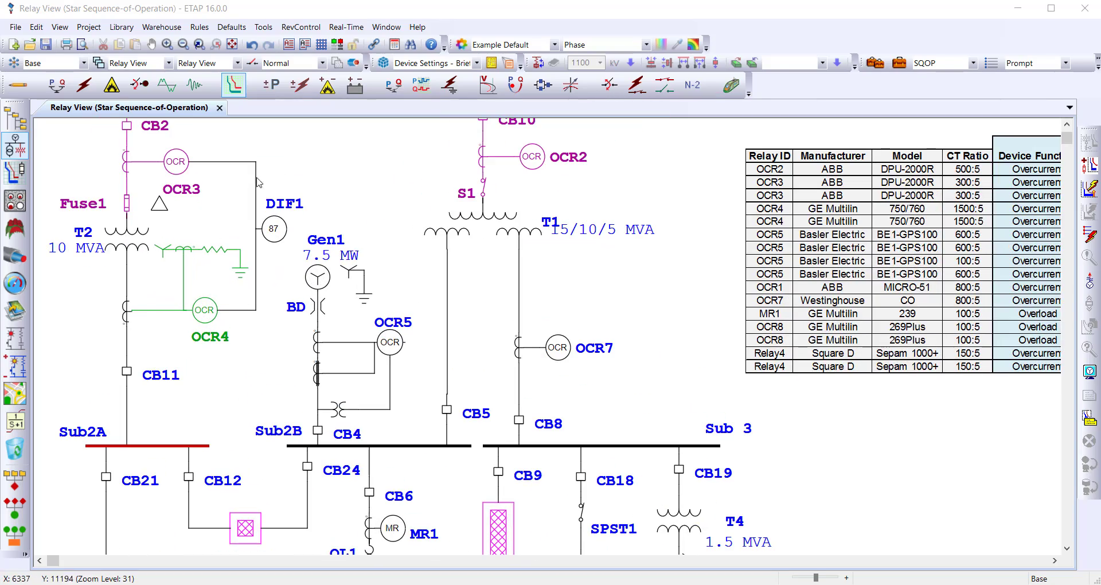
drag(253, 153, 335, 231)
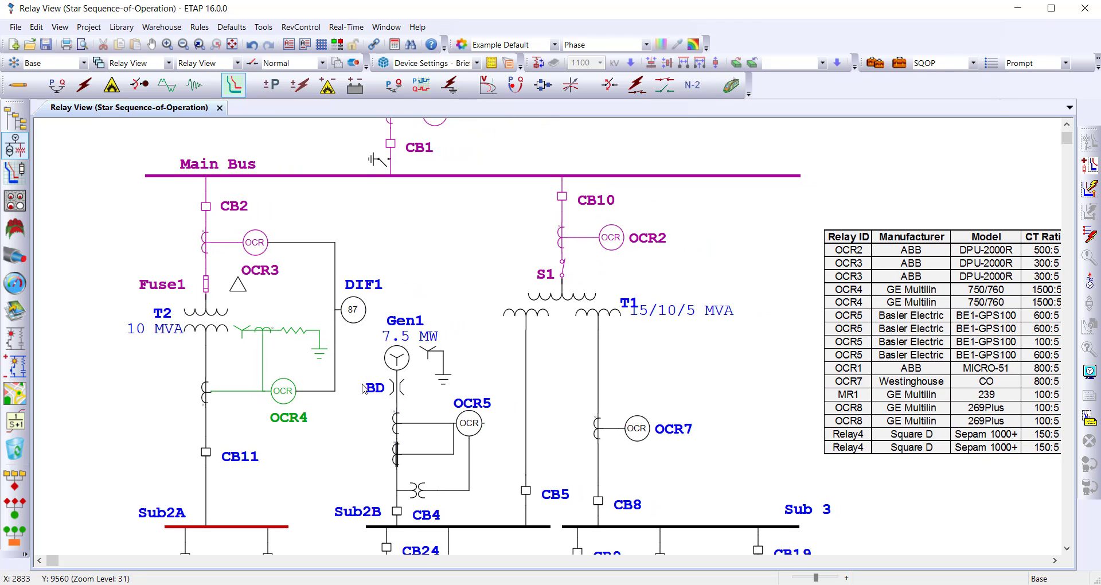
drag(366, 460, 129, 192)
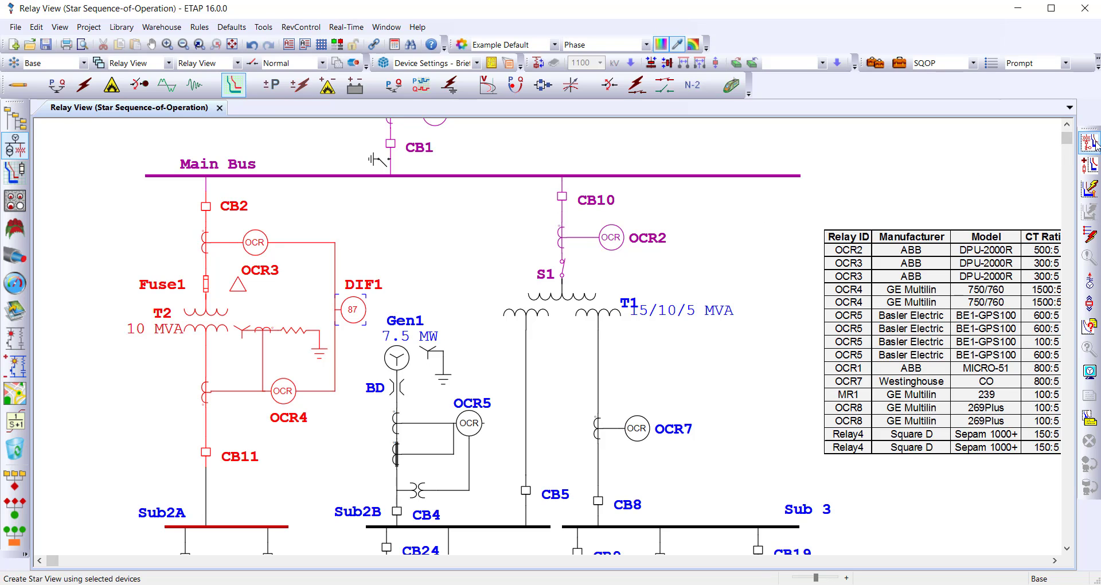
Step: Create a Star7 TCC view and show Fuse1's S&C SMU-20, 38 kV, 200E settings in its label
click(1091, 142)
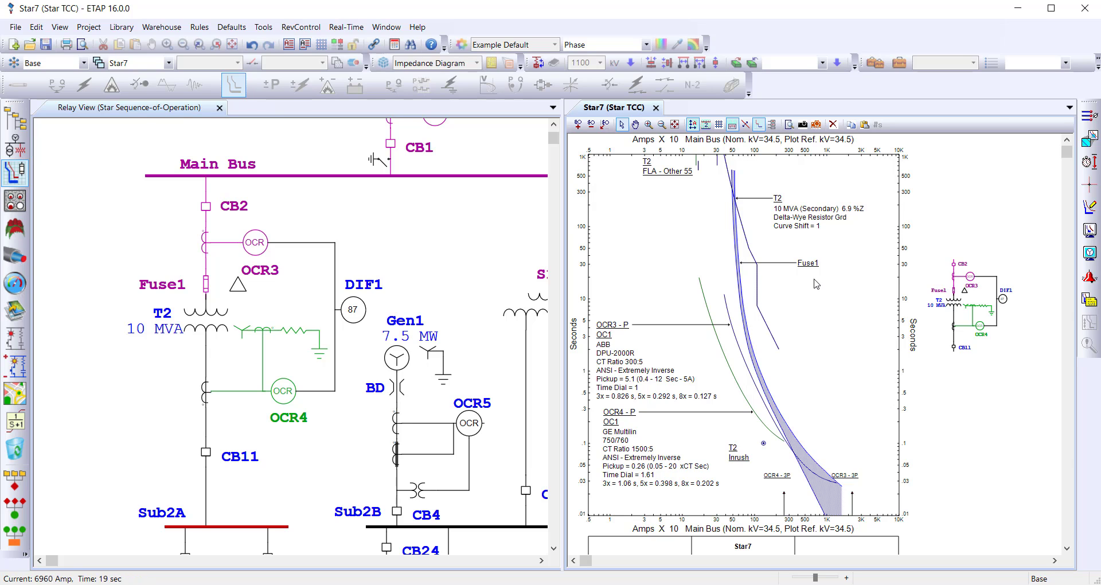
click(807, 265)
right_click(806, 262)
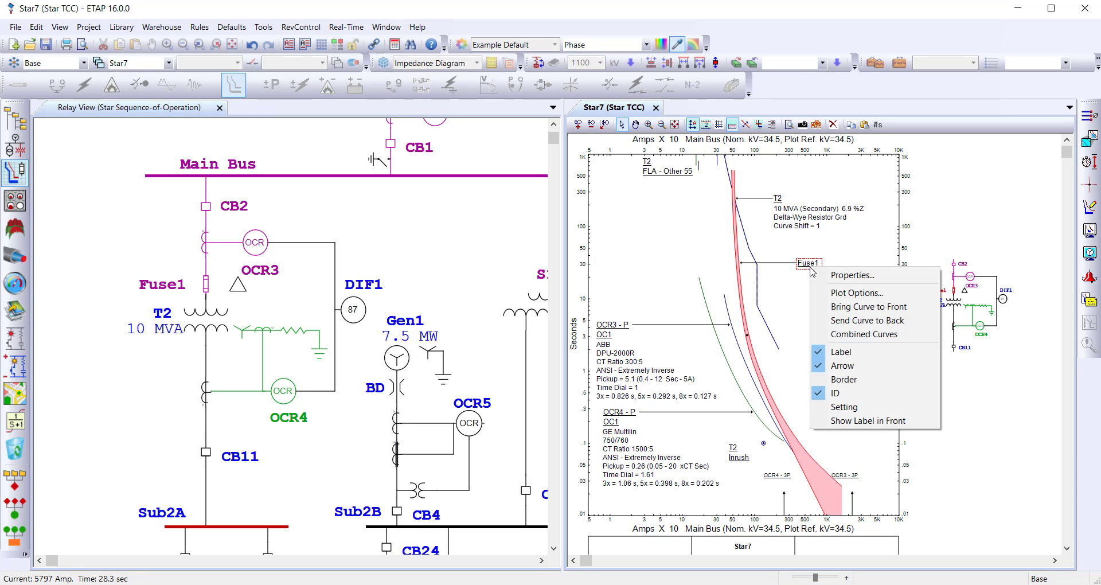
click(844, 408)
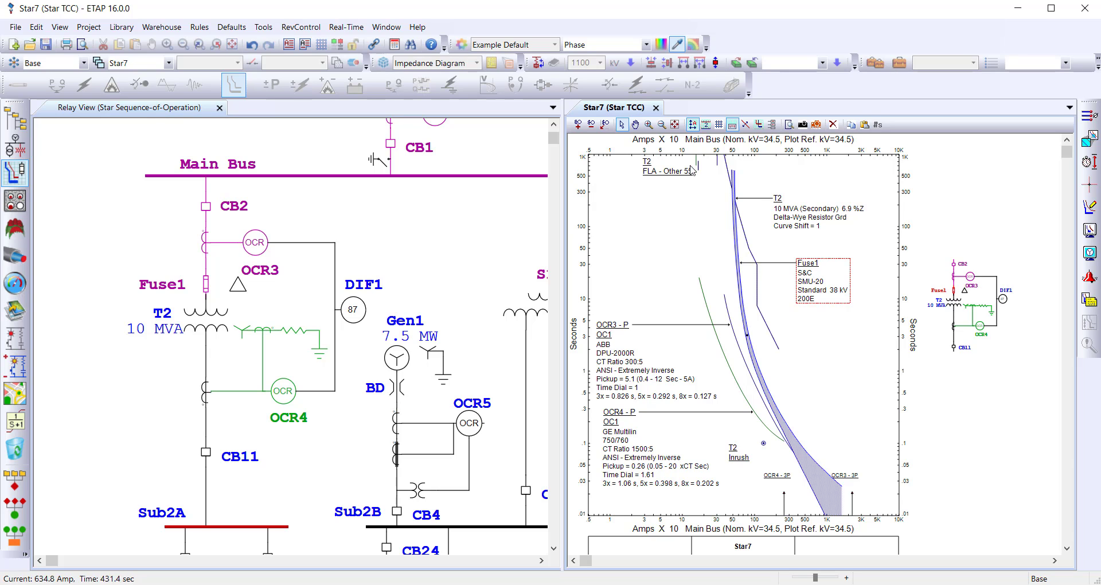
click(592, 125)
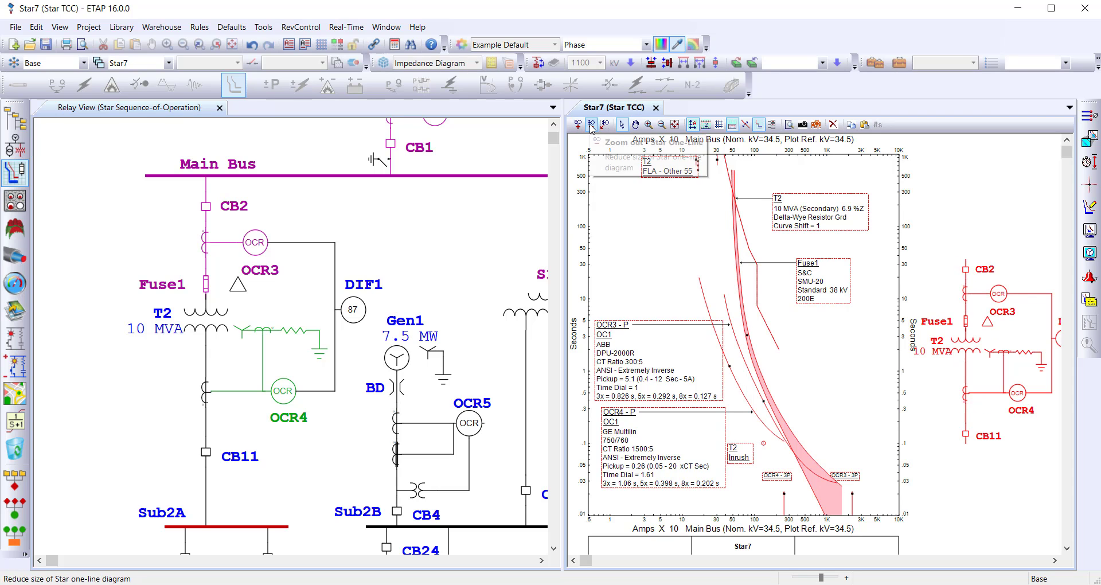
click(591, 124)
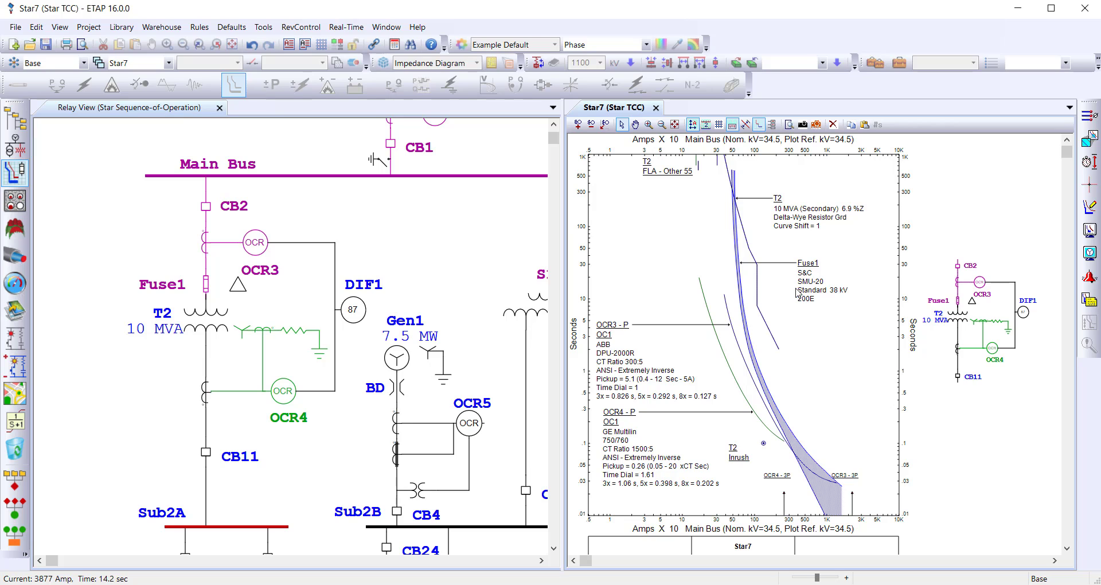
click(747, 337)
mouse_move(747, 337)
mouse_down()
mouse_move(684, 348)
mouse_move(763, 347)
mouse_up()
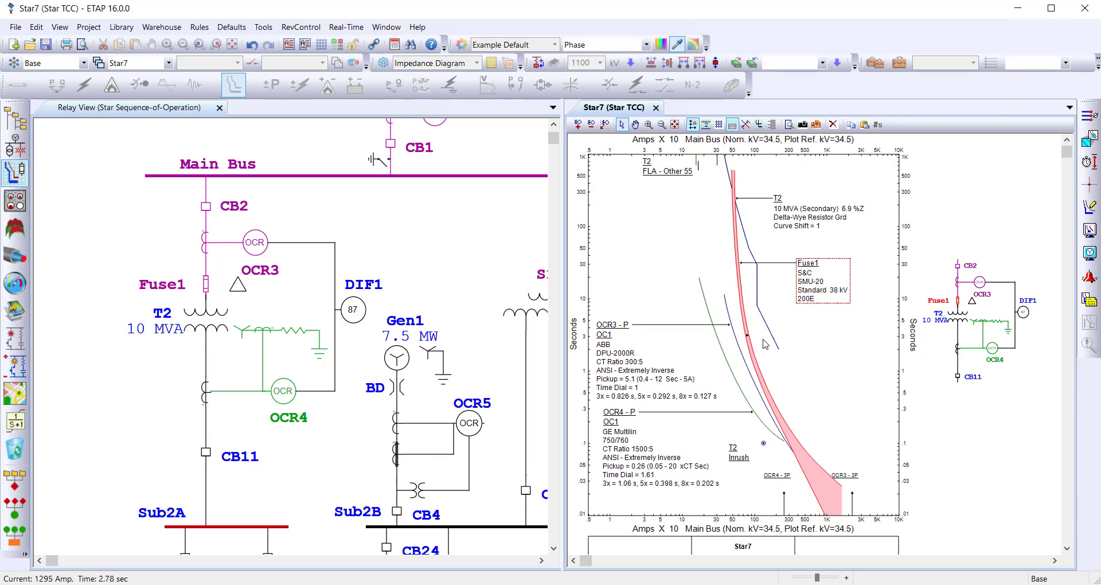
click(1089, 138)
drag(722, 367, 842, 479)
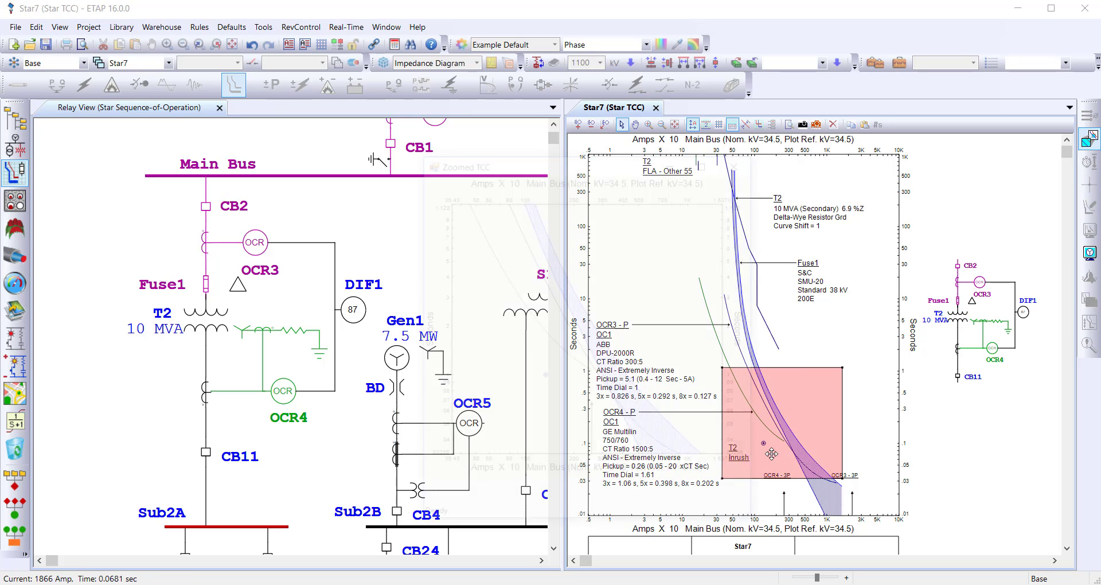
drag(610, 169, 522, 171)
mouse_move(783, 418)
mouse_down()
mouse_move(760, 327)
mouse_move(767, 397)
mouse_move(744, 236)
mouse_move(786, 436)
mouse_up()
drag(833, 472, 791, 435)
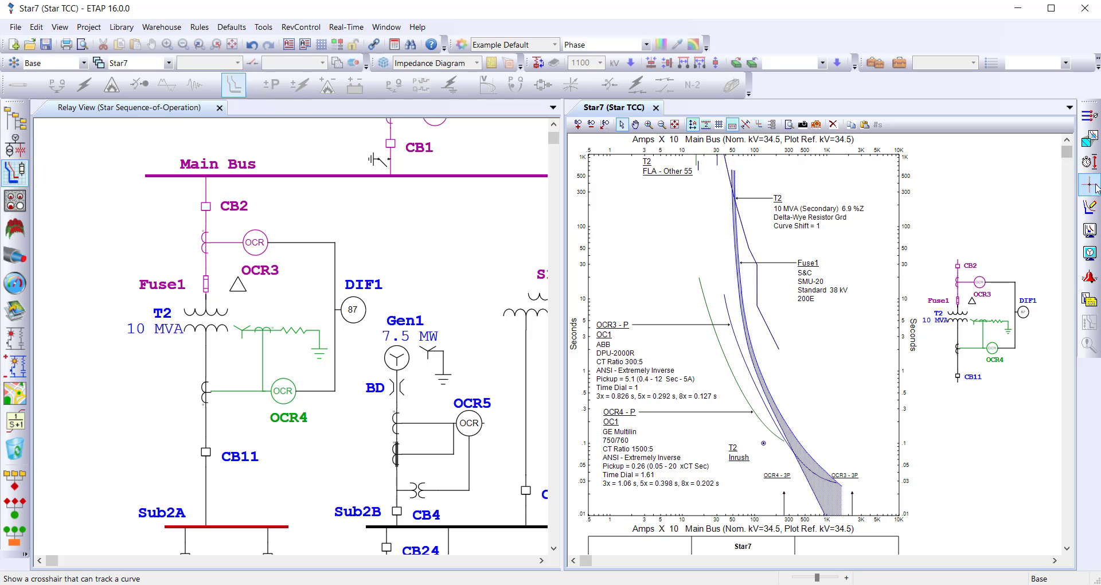
Step: Measure the time gap between the OCR3 and OCR4 curves at about 820 A, then clear it
click(1090, 162)
click(733, 340)
click(730, 359)
drag(733, 360, 765, 422)
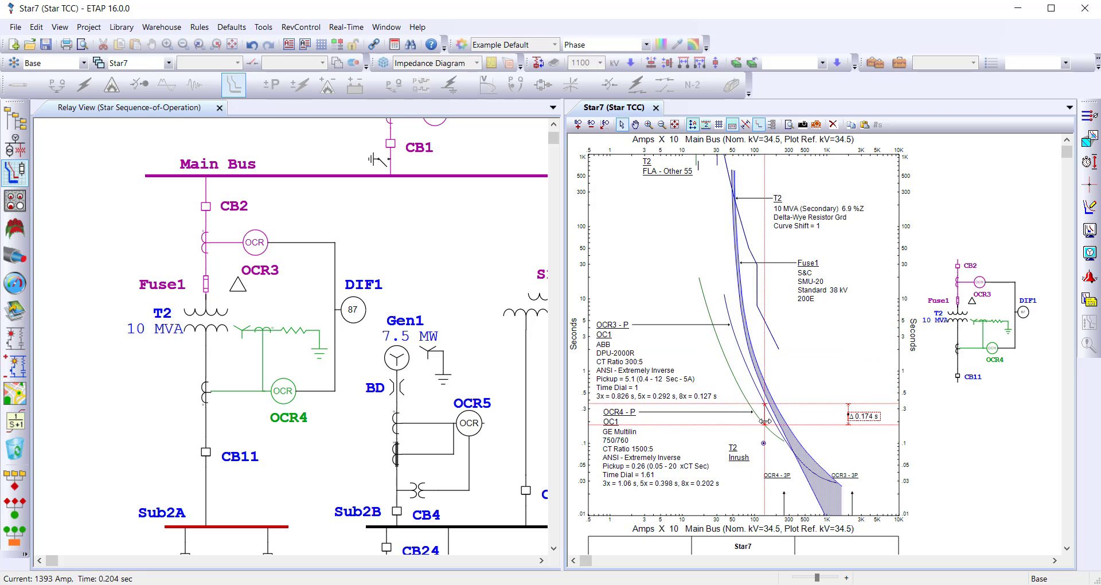
click(794, 384)
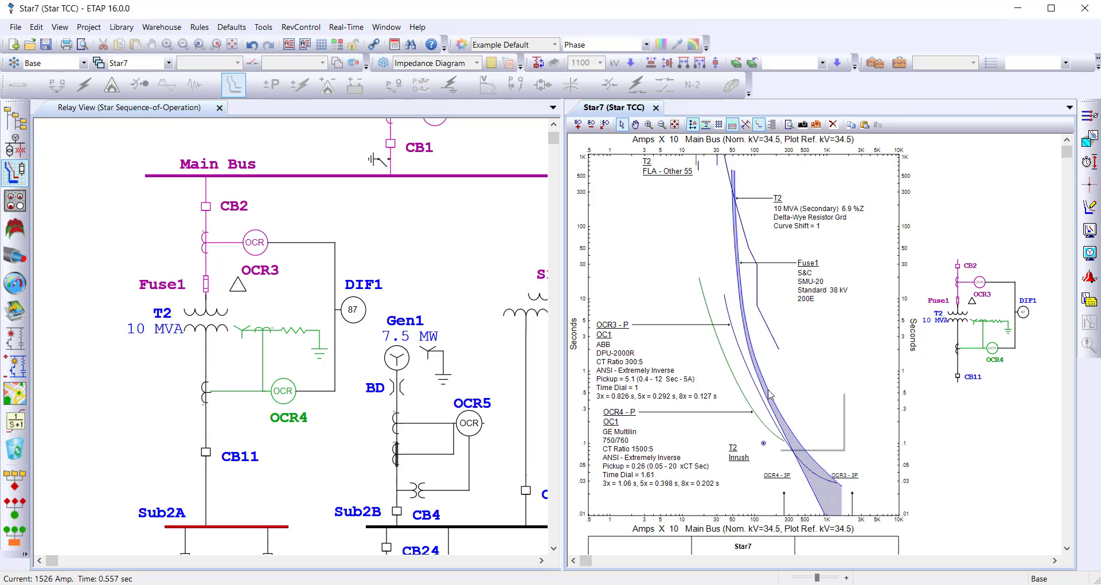
Step: Place crosshairs at 642.6 A, 17.6 s on Fuse1 and at 1572 A, 0.53 s
click(770, 395)
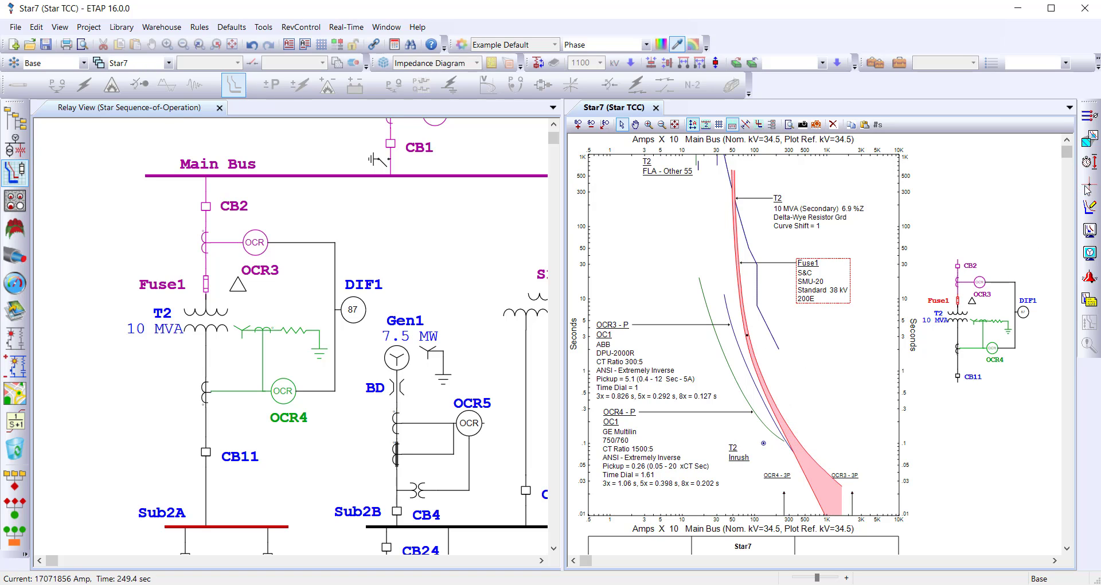
click(1089, 184)
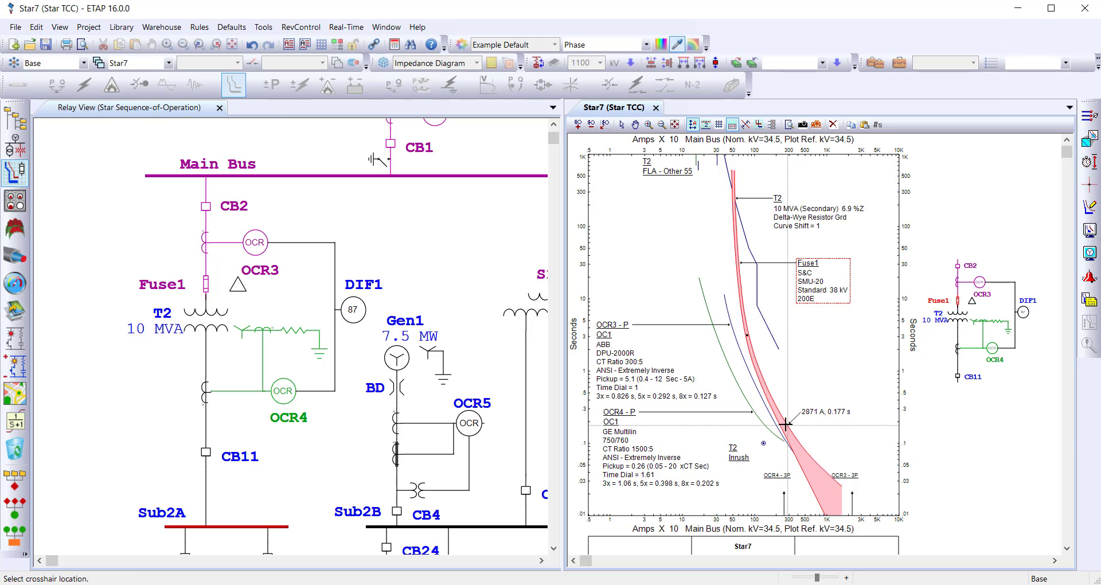
click(741, 282)
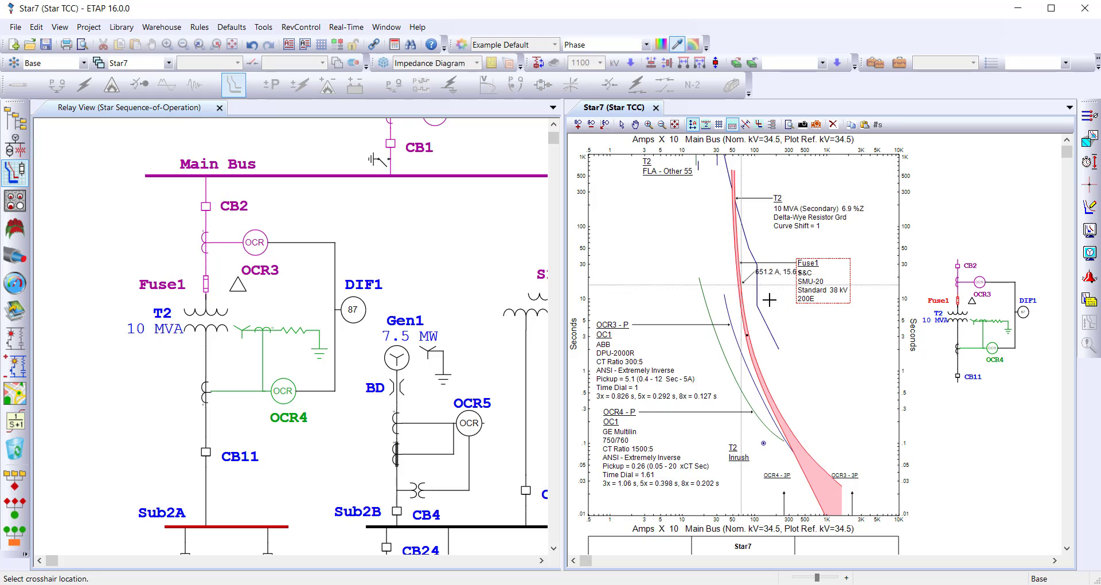
click(770, 390)
key(Escape)
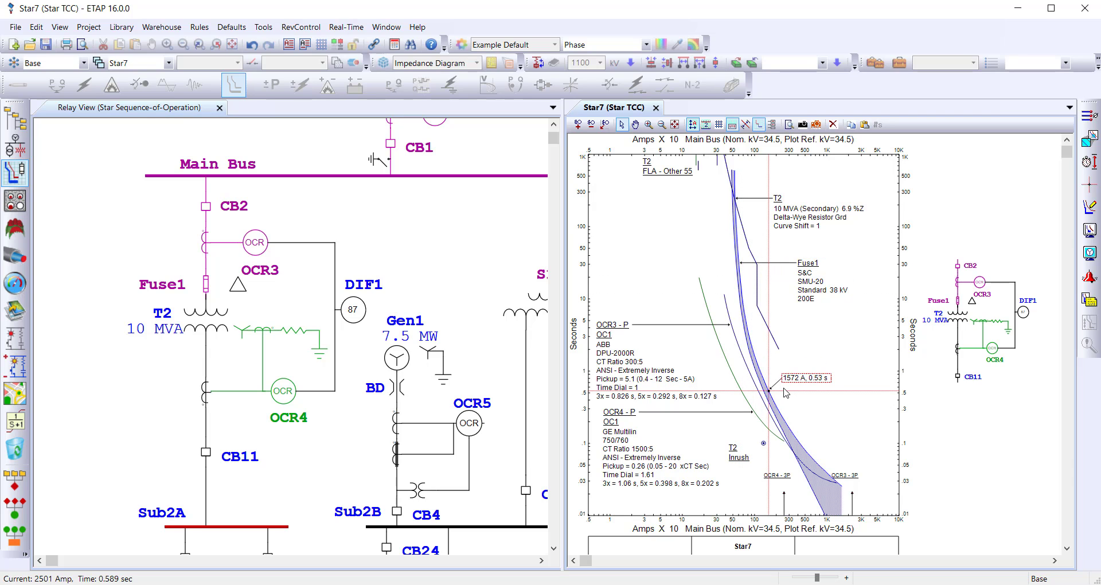
click(1089, 184)
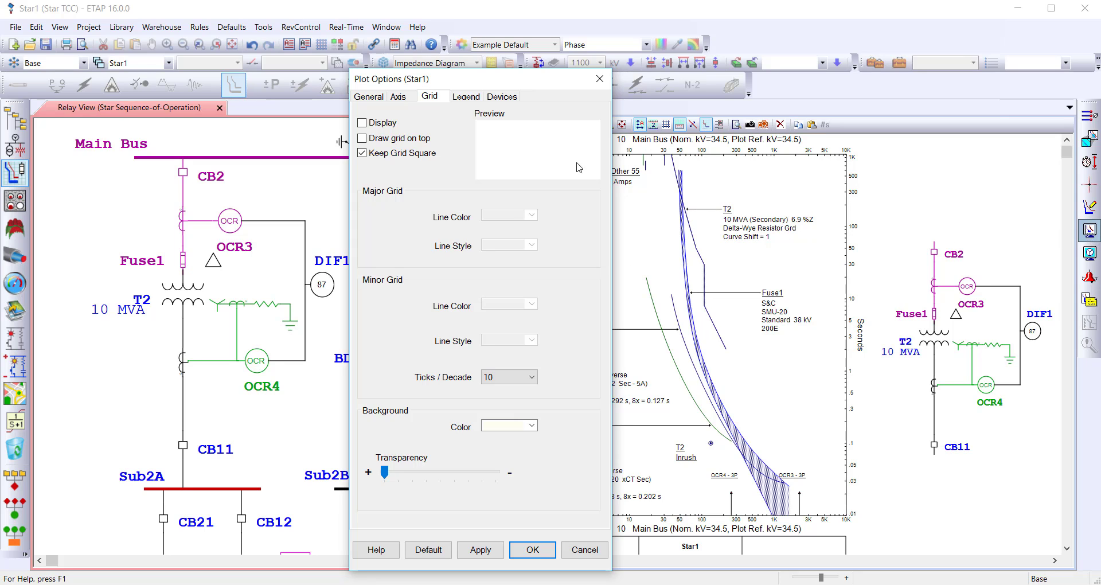
Step: Edit the label text for Fuse1 in Plot Options and confirm the label settings
click(501, 95)
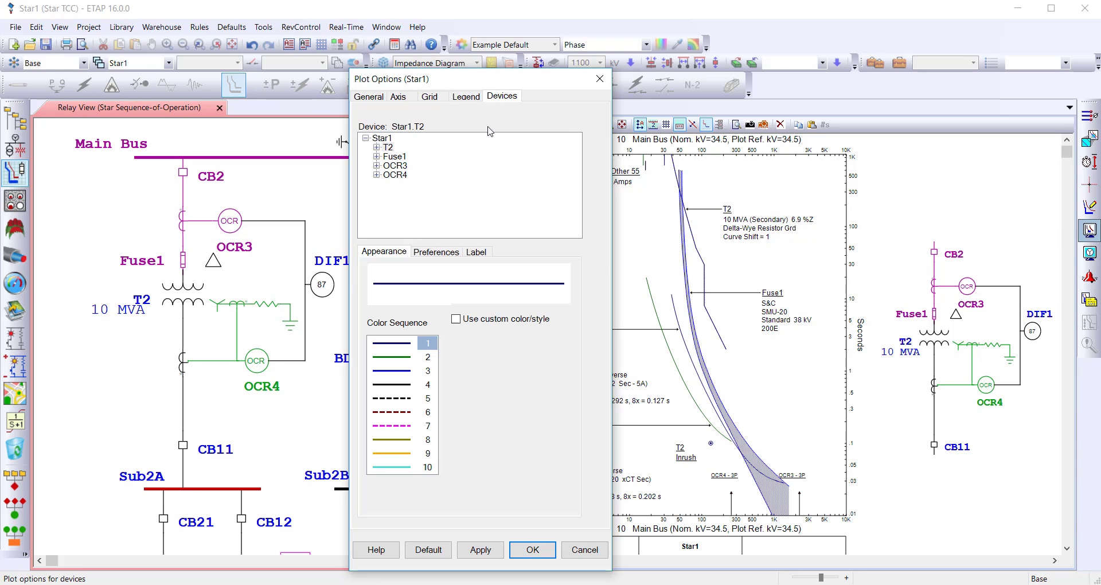
click(388, 157)
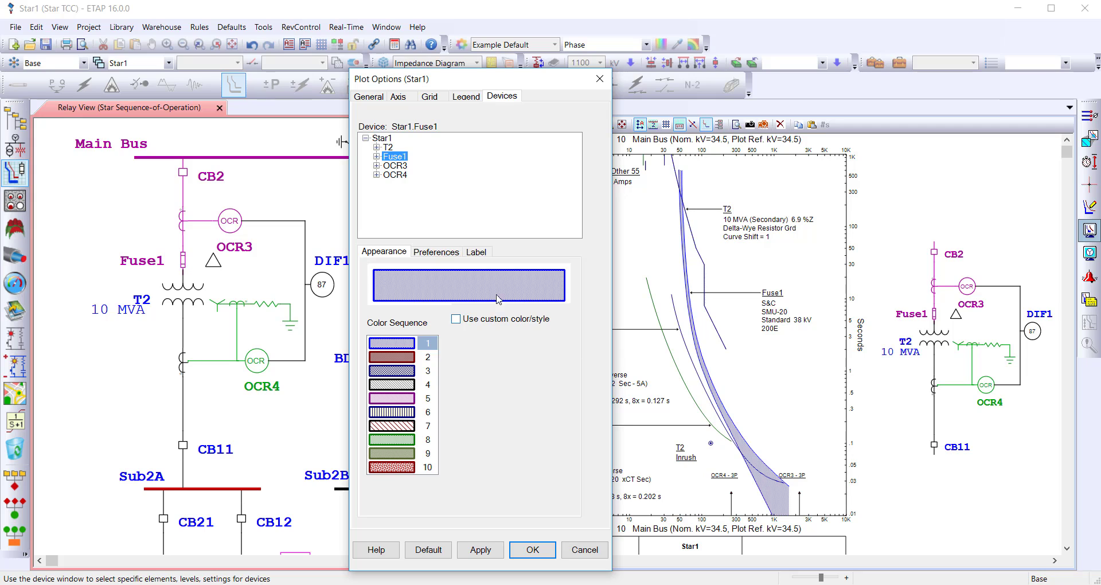
click(477, 252)
click(537, 391)
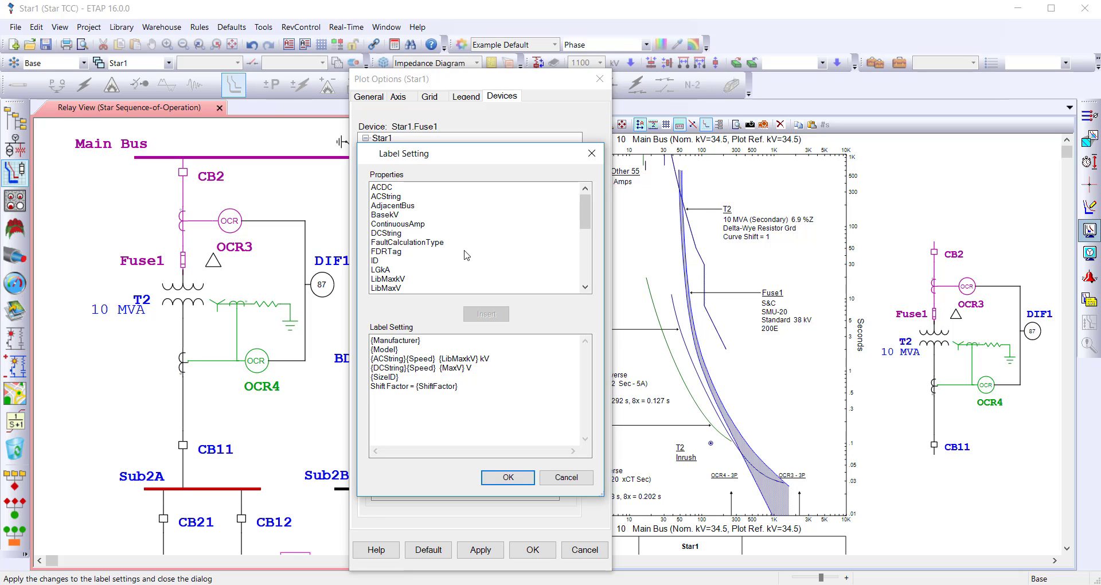
drag(475, 164, 559, 163)
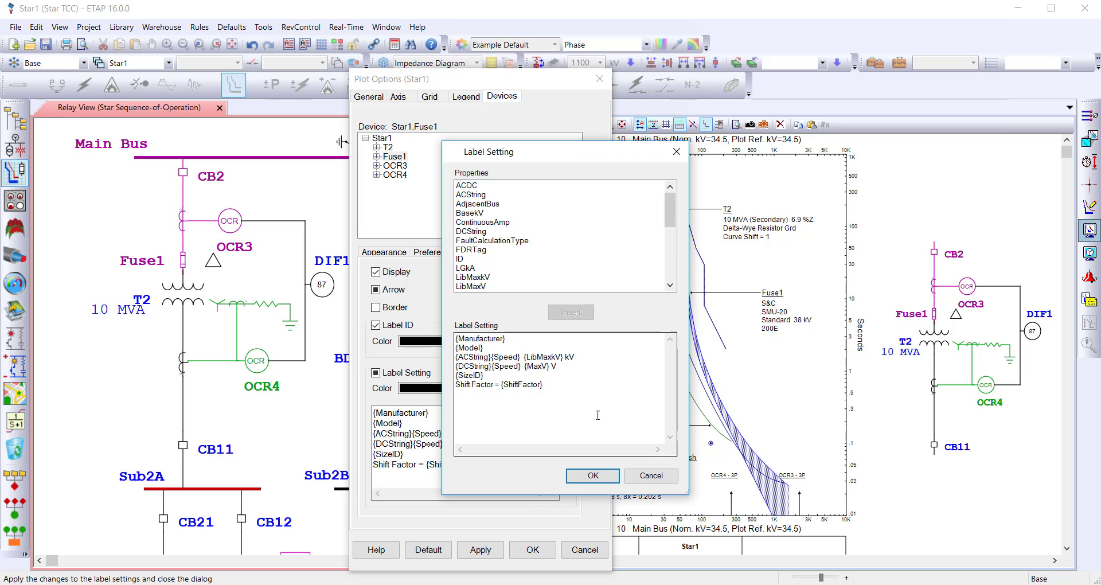
click(606, 477)
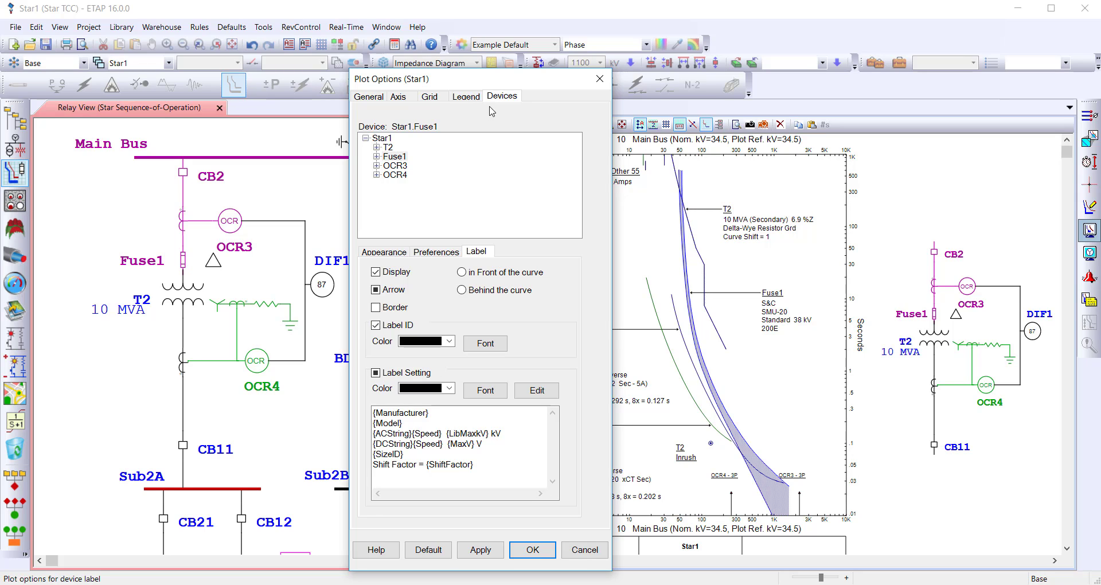
Step: Make OCR3's phase OC1 curve also show in ground mode and apply the plot options
click(377, 166)
click(388, 157)
click(413, 166)
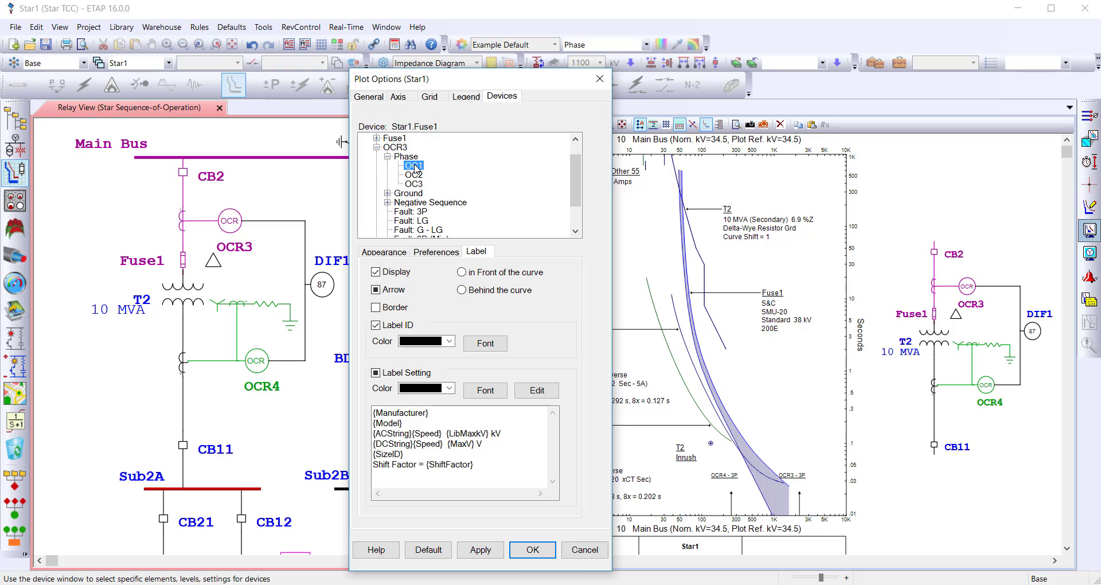
click(428, 257)
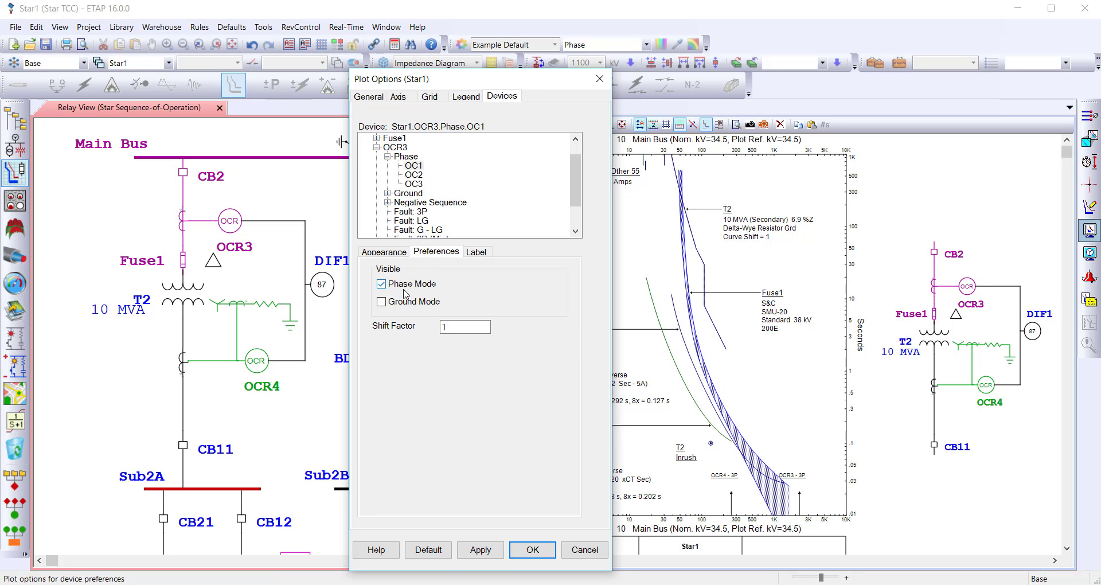
click(381, 303)
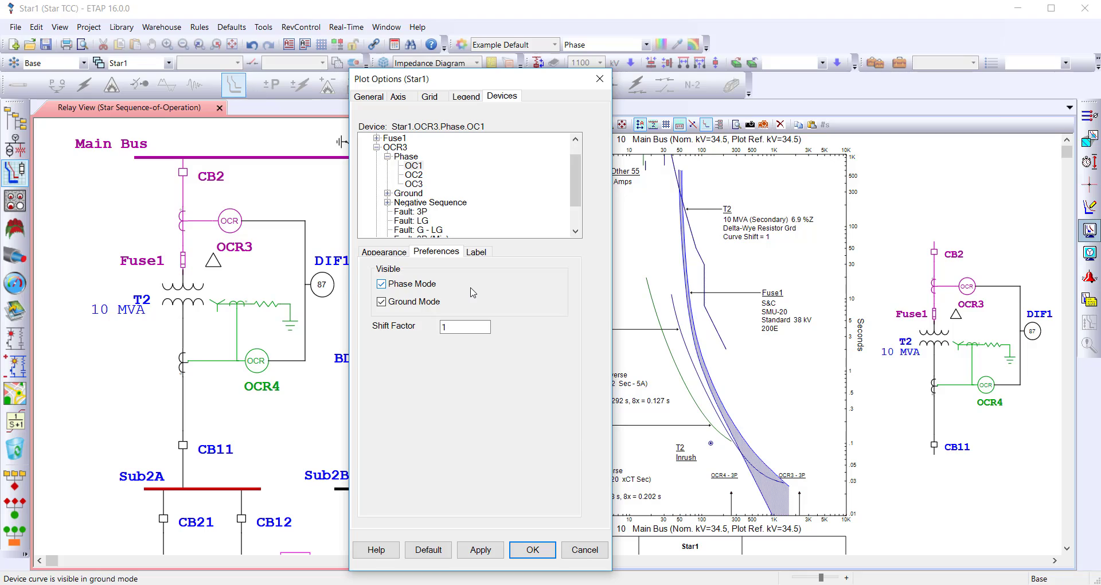
click(533, 550)
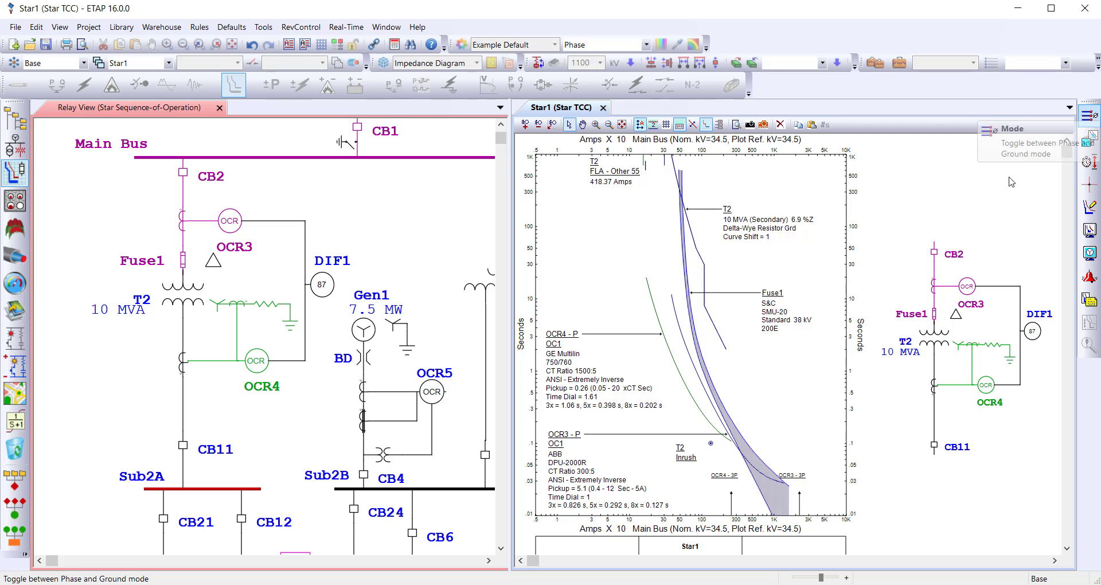
Step: Switch the TCC plot to ground mode and select the Bus1 protection zone with the zone tool
click(1089, 115)
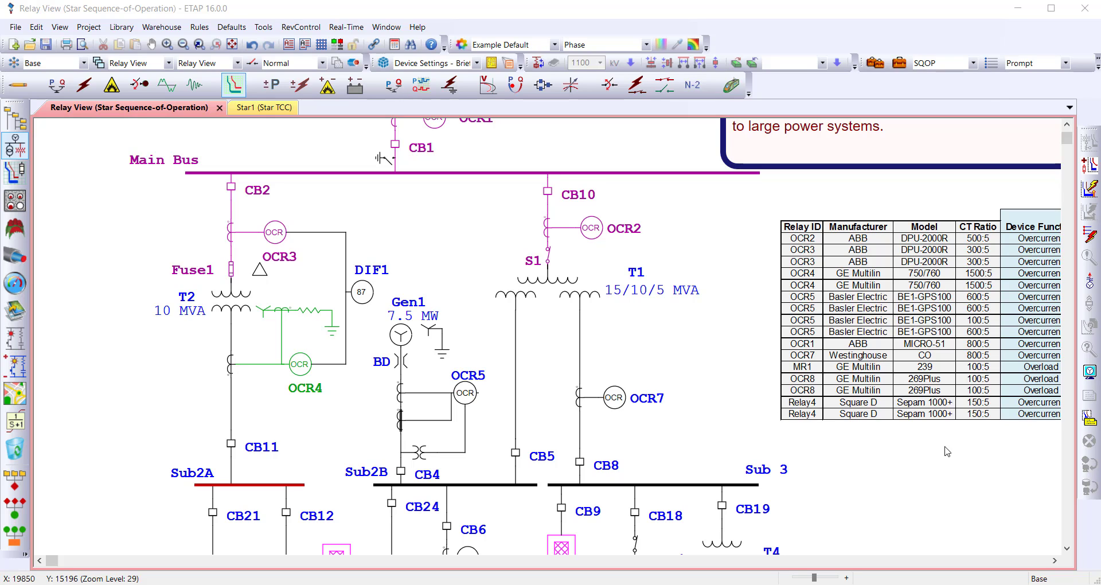
click(1090, 284)
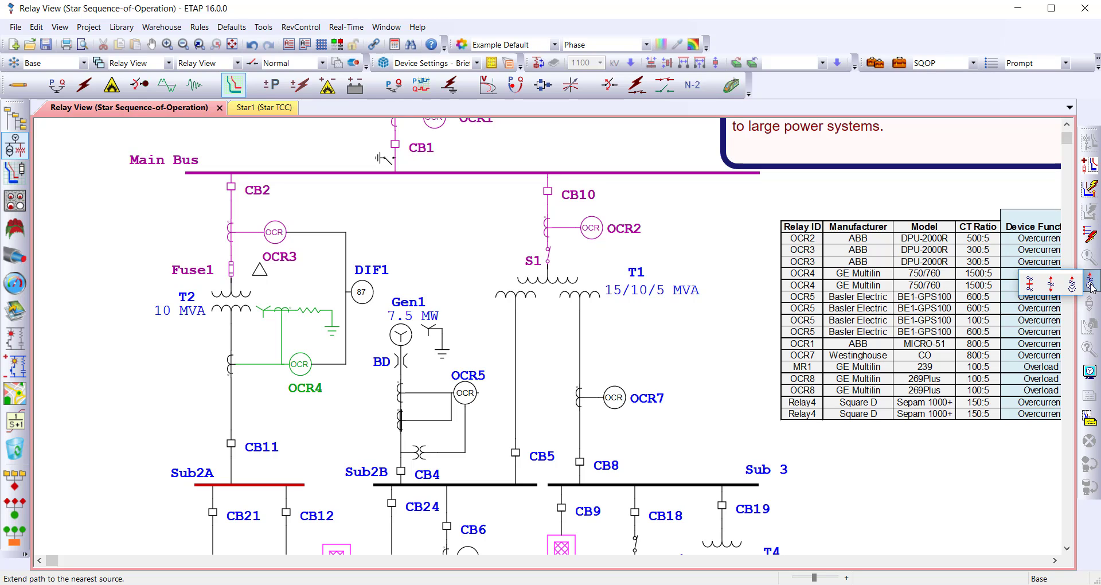
click(1072, 284)
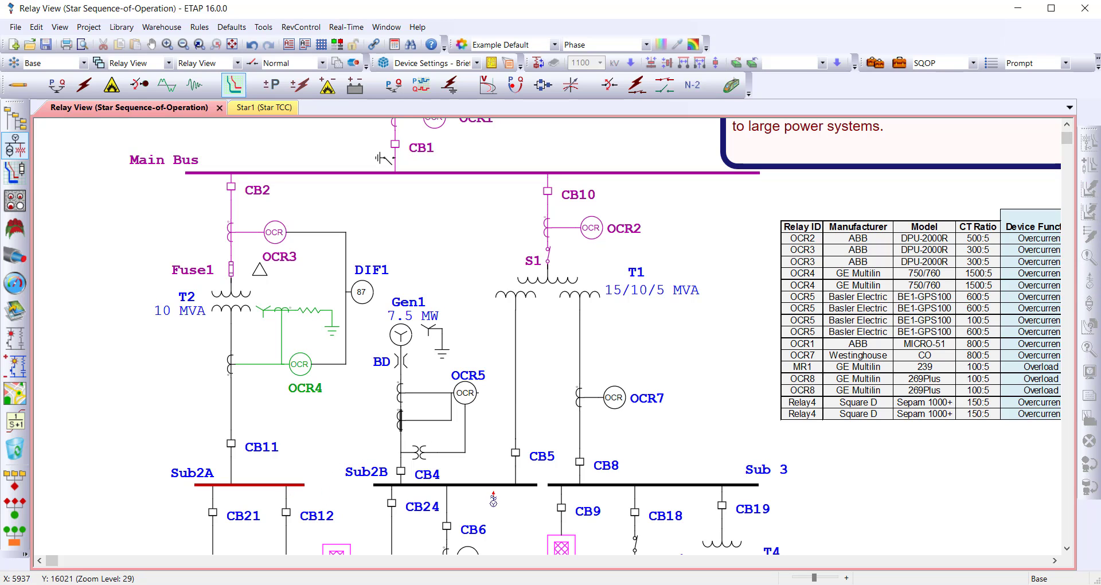
scroll(735, 487, down, 3)
click(734, 486)
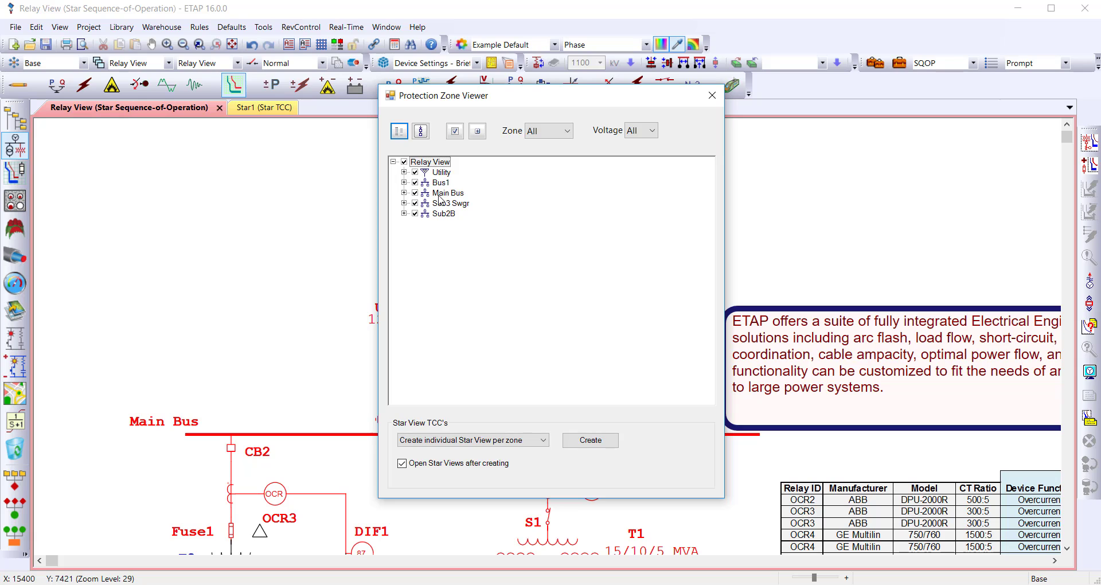
Step: Check the Star View choices, expand Main Bus, and run sequence-of-operation with a fault on Bus1
click(545, 442)
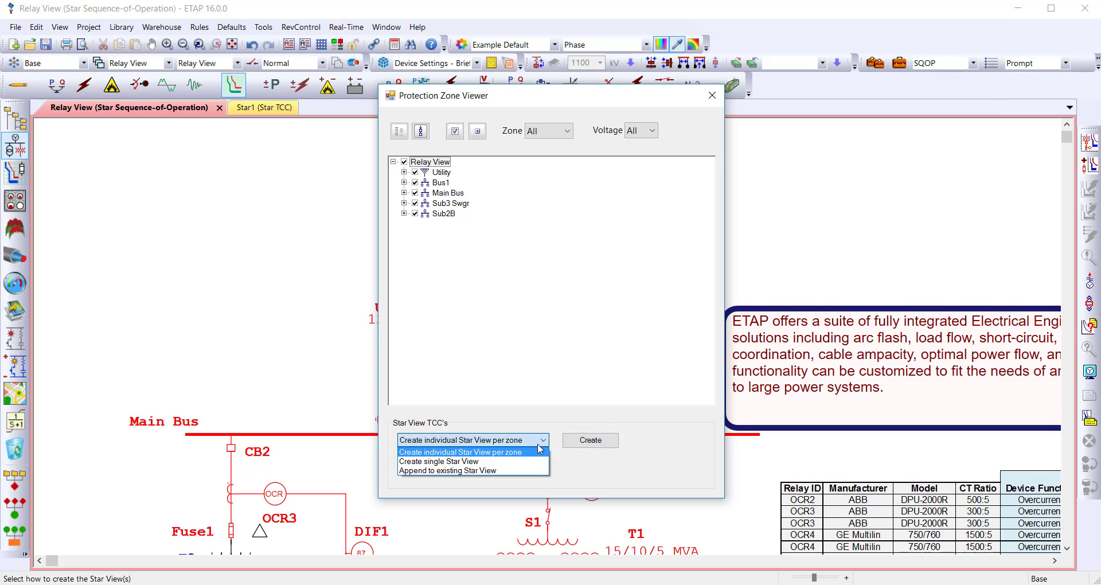
click(404, 194)
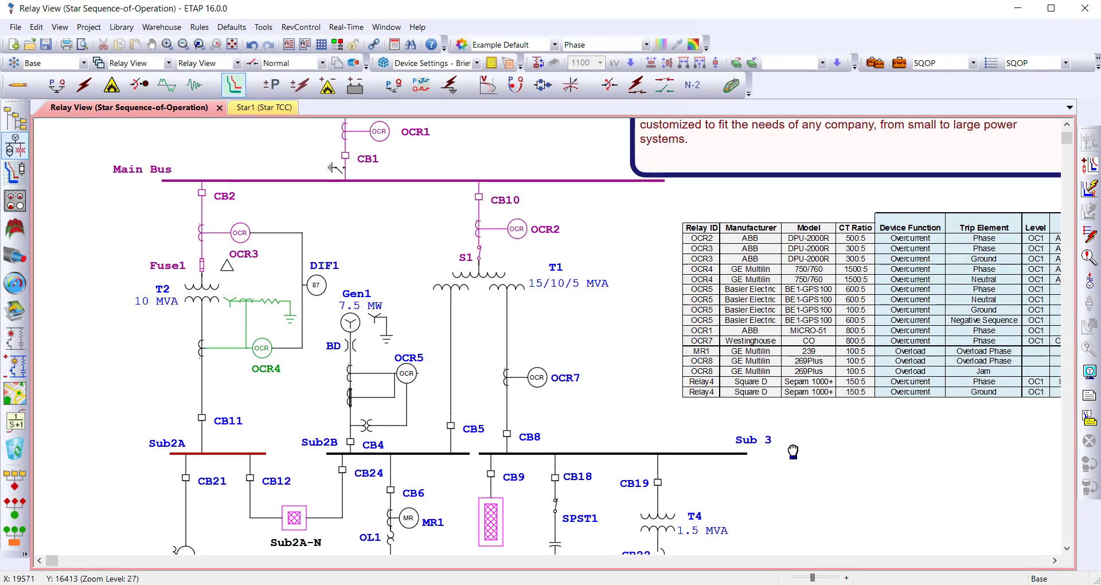
drag(794, 451, 737, 282)
click(1096, 233)
click(613, 408)
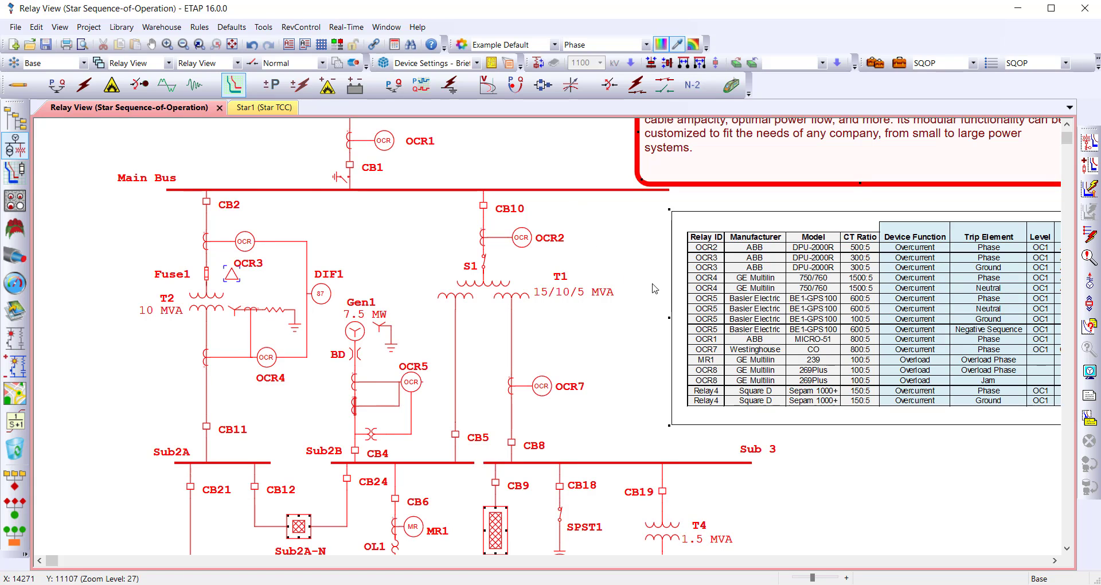
Step: Run Star auto-evaluation and review the motor and transformer protection results
click(1091, 325)
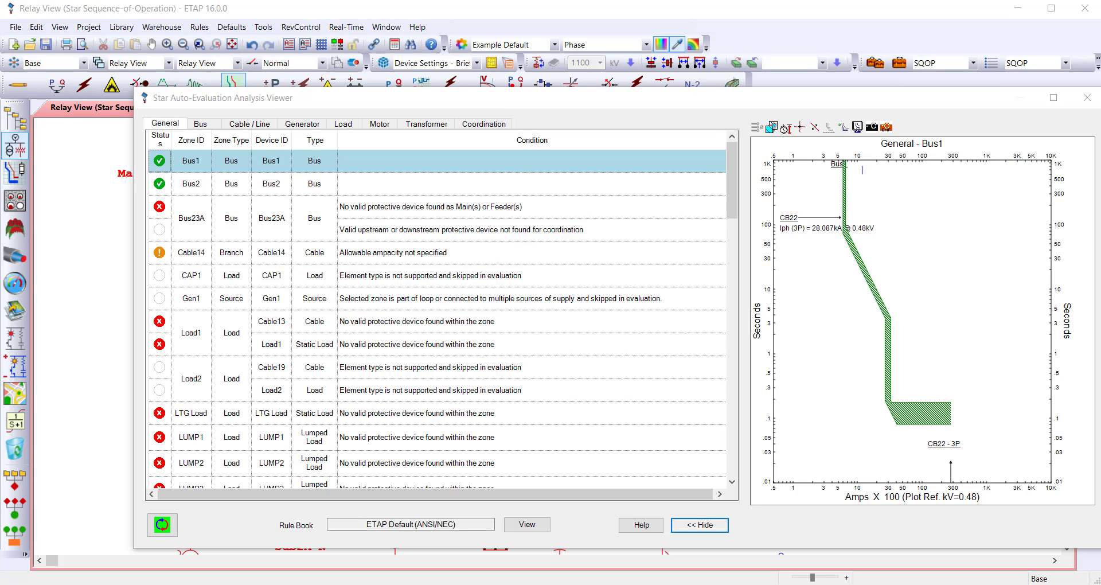
click(379, 123)
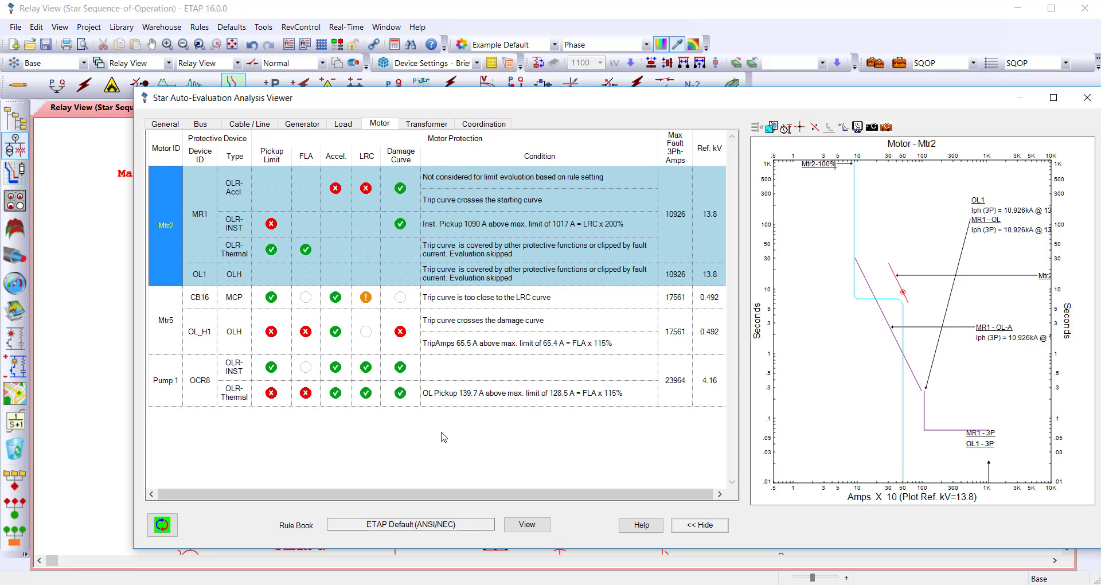
key(ctrl+Tab)
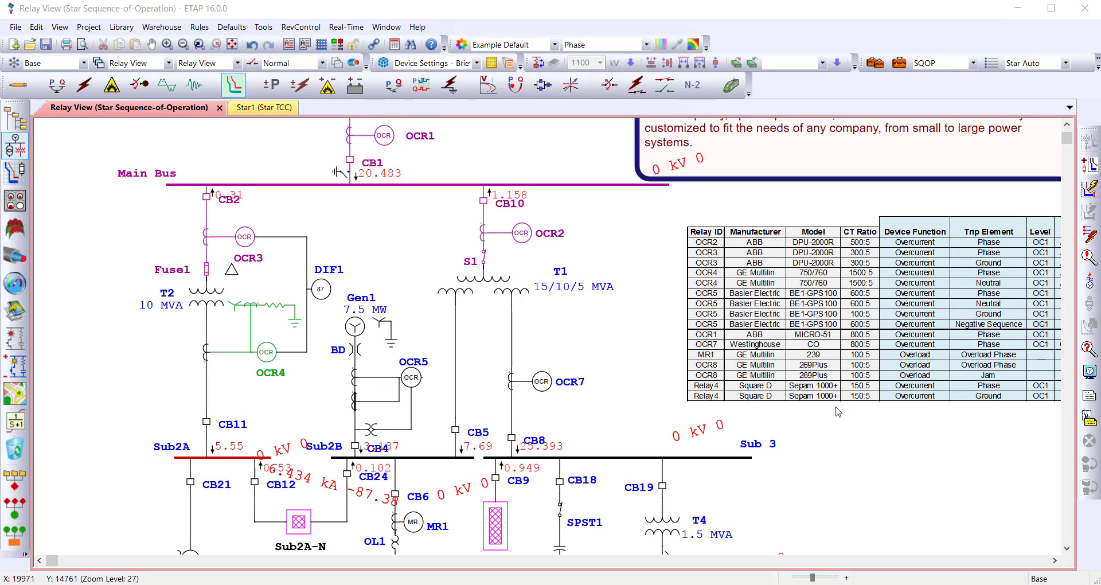
Step: Open the Evaluation Report from the Star auto report manager
click(1089, 396)
click(503, 194)
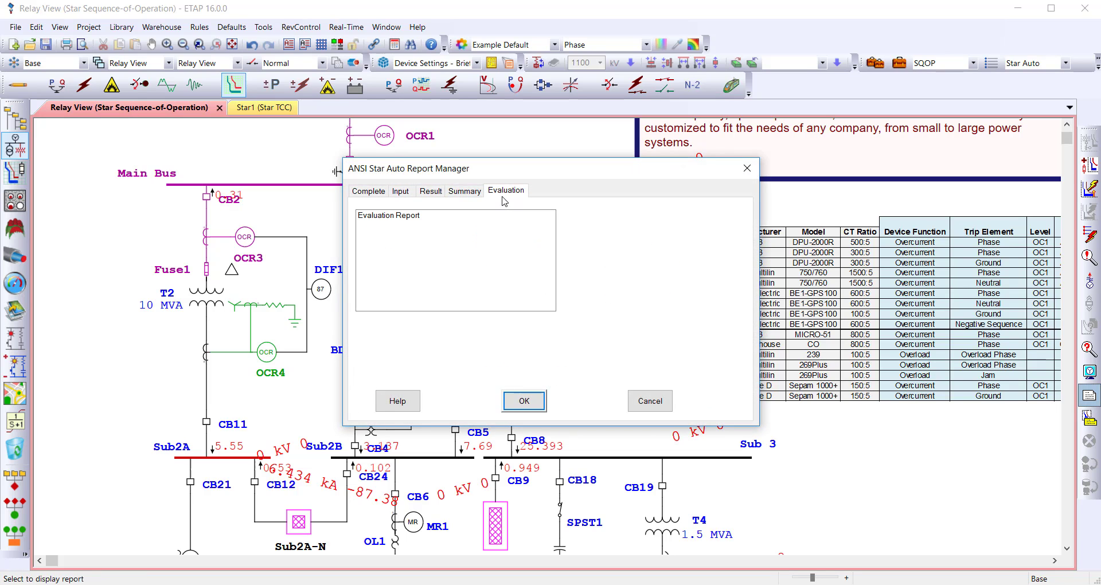
click(416, 218)
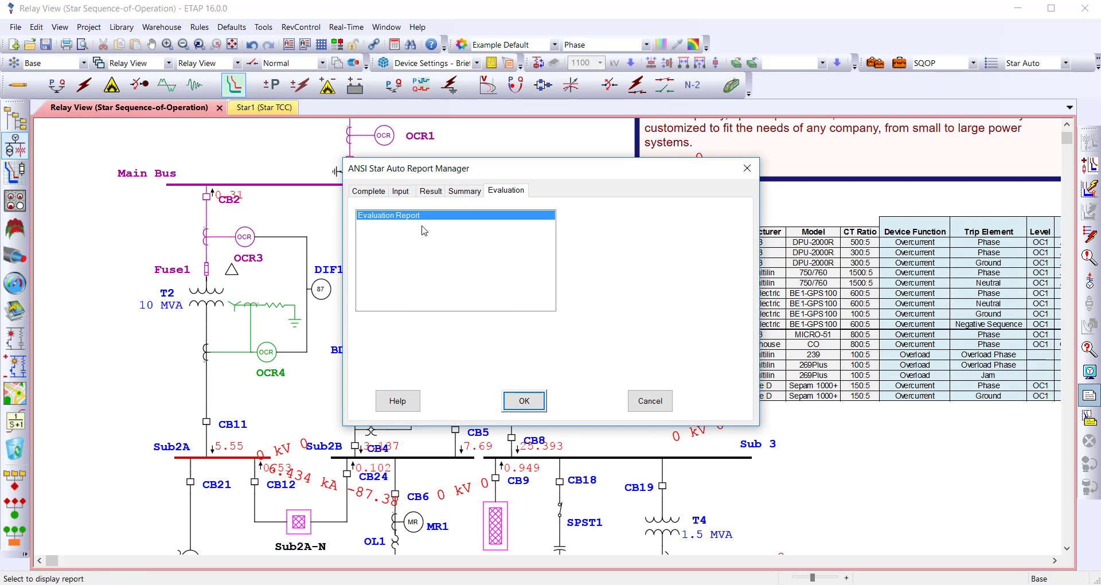
click(523, 401)
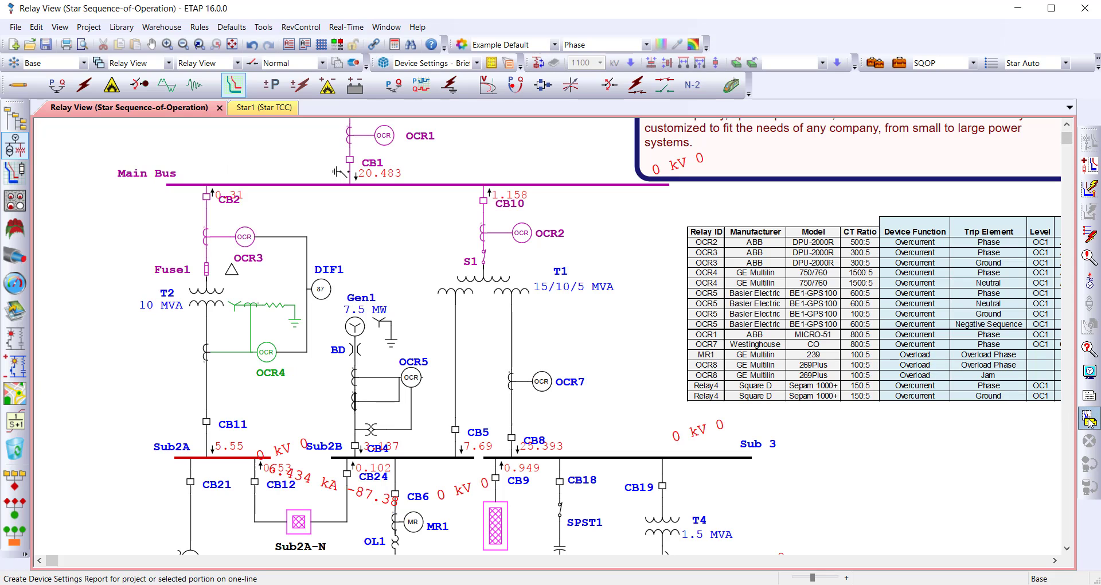
Step: Export the All Devices - Brief (AC, DC) device settings report to Excel
click(1089, 420)
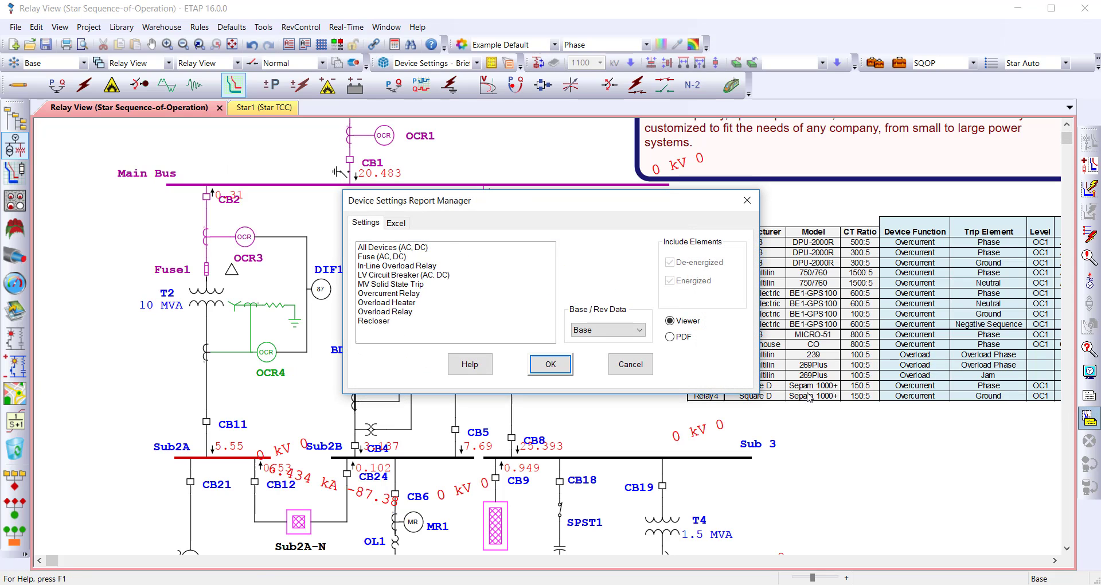
click(398, 223)
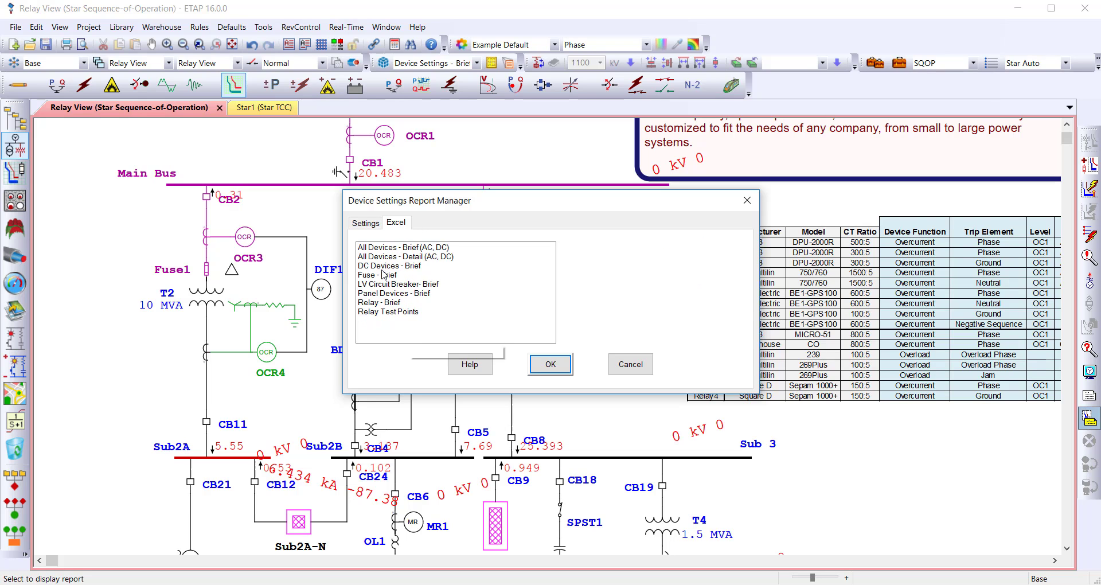
click(387, 248)
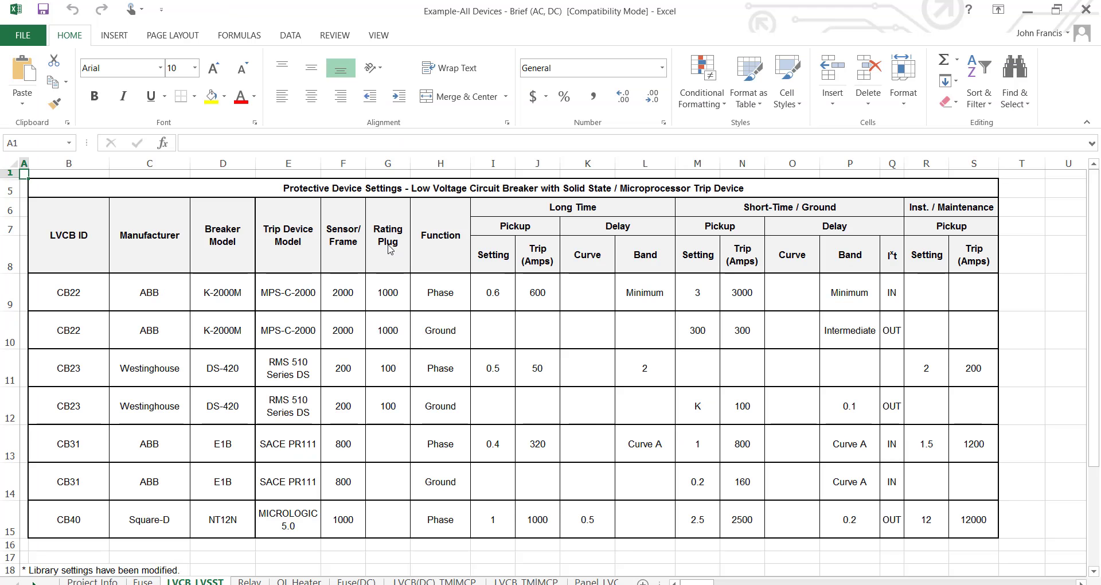